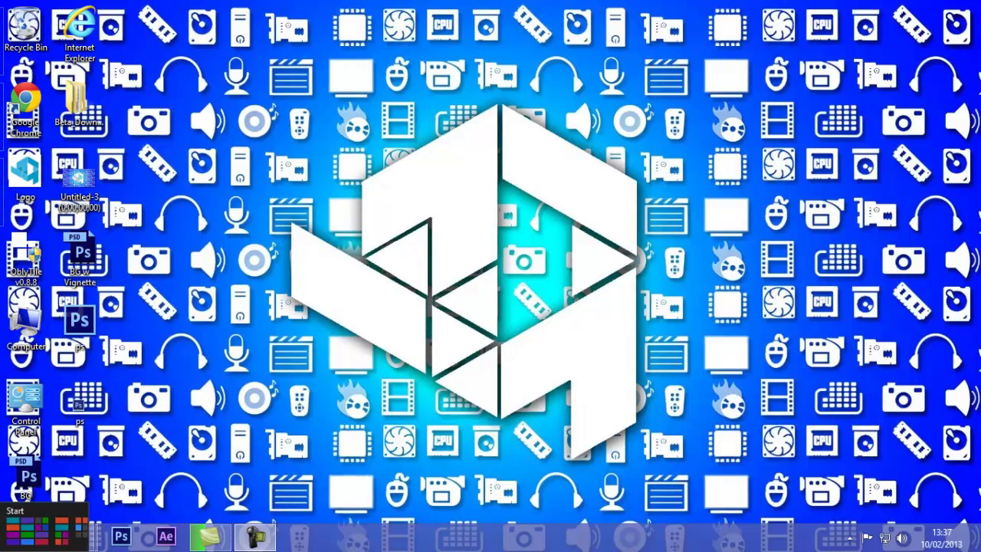
Browse the Windows 8 Start screen, then return to the desktop
left_click(8, 544)
scroll(289, 536, "down", 5)
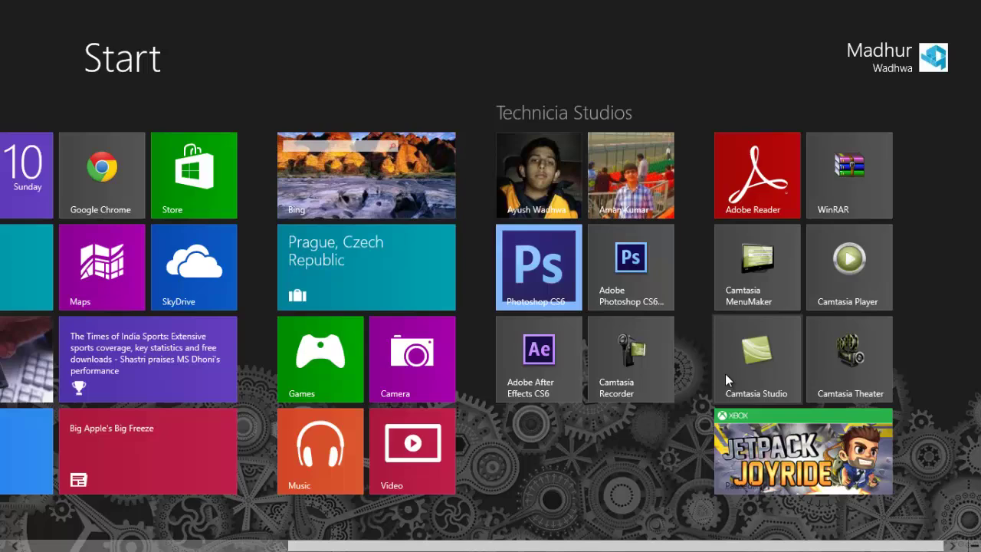
scroll(610, 521, "up", 3)
scroll(416, 547, "down", 3)
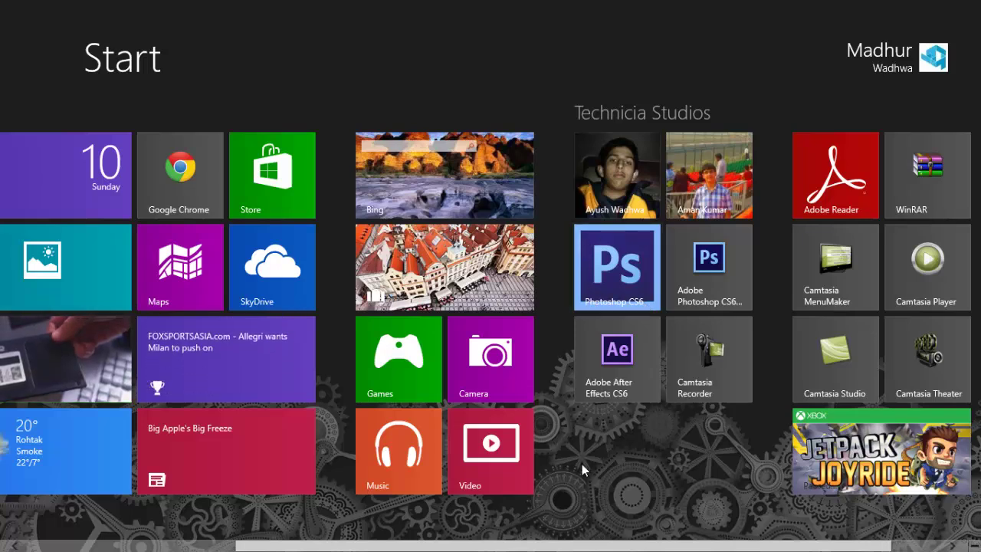
scroll(664, 537, "down", 1)
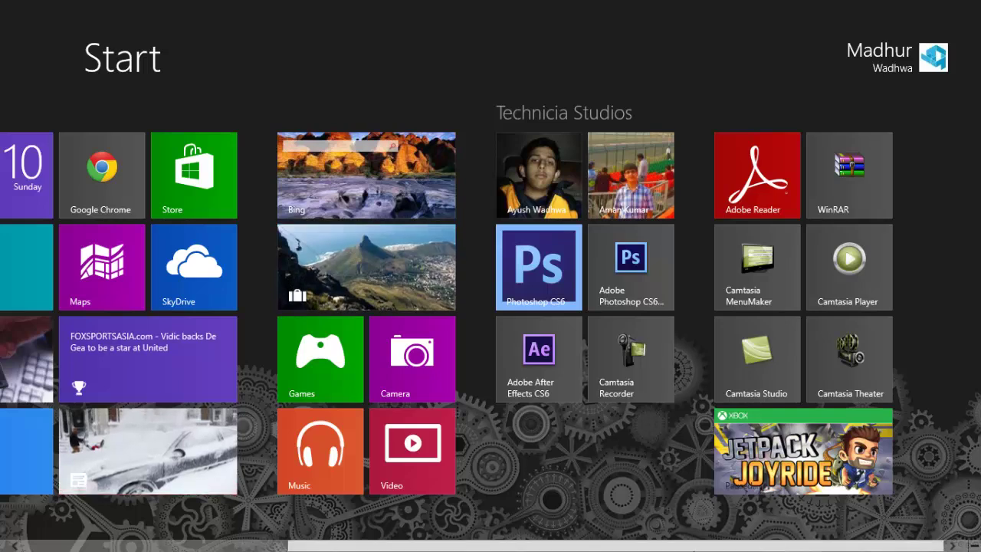
mouse_move(2, 550)
left_click(23, 529)
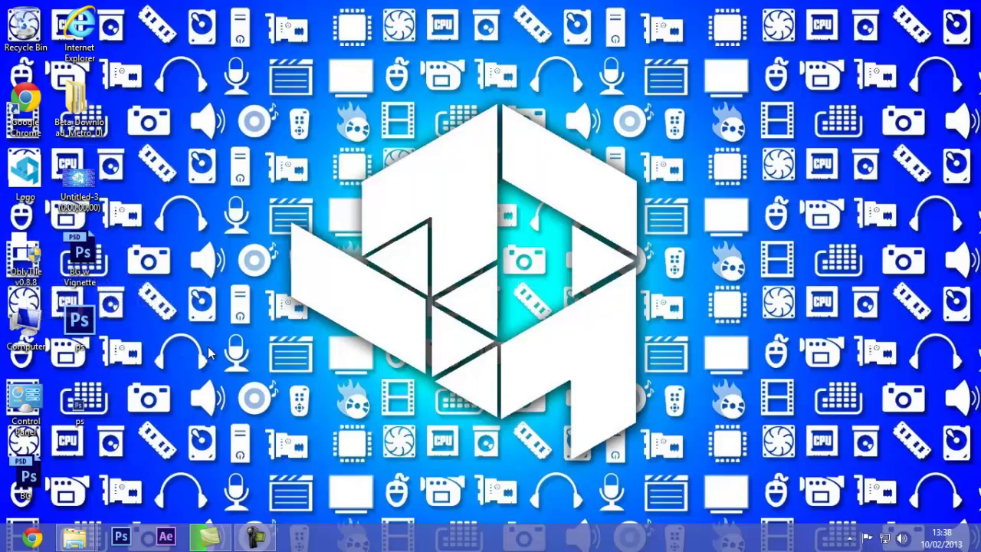
Launch OblyTile, shift its window left, and enter 'Camtasia Recorder 7' as the tile name
left_click(28, 259)
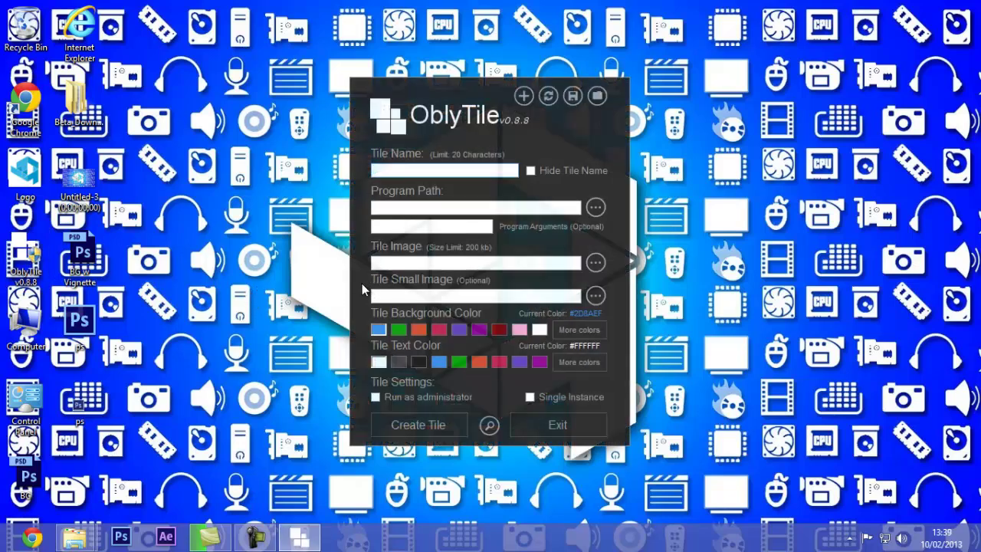
left_click_drag(431, 95, 386, 93)
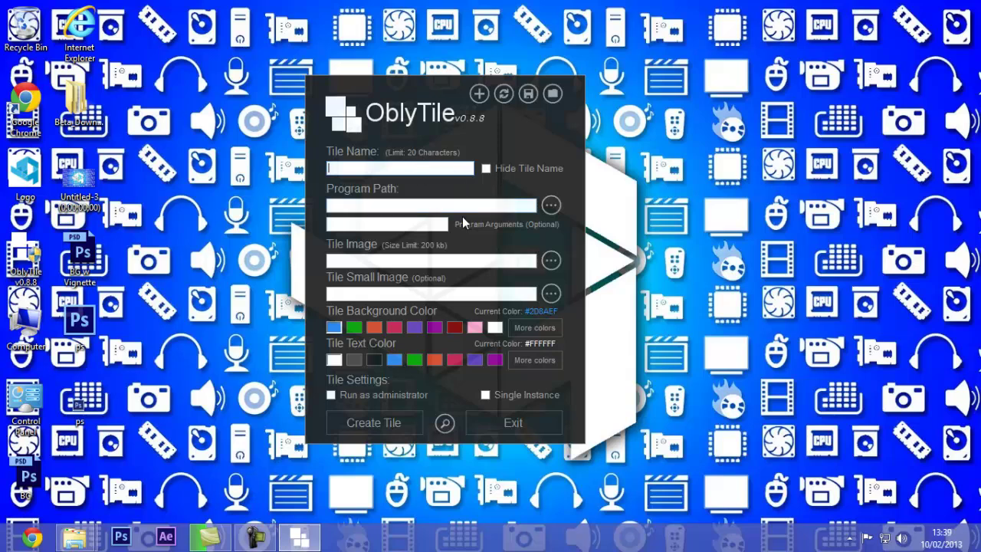
type("C")
type("am")
type("t")
type("as")
key("BackSpace")
key("BackSpace")
type("as")
type("ia Record")
type("er 7")
Start choosing a program file and browse Local Disk (C:) into Program Files
left_click(521, 208)
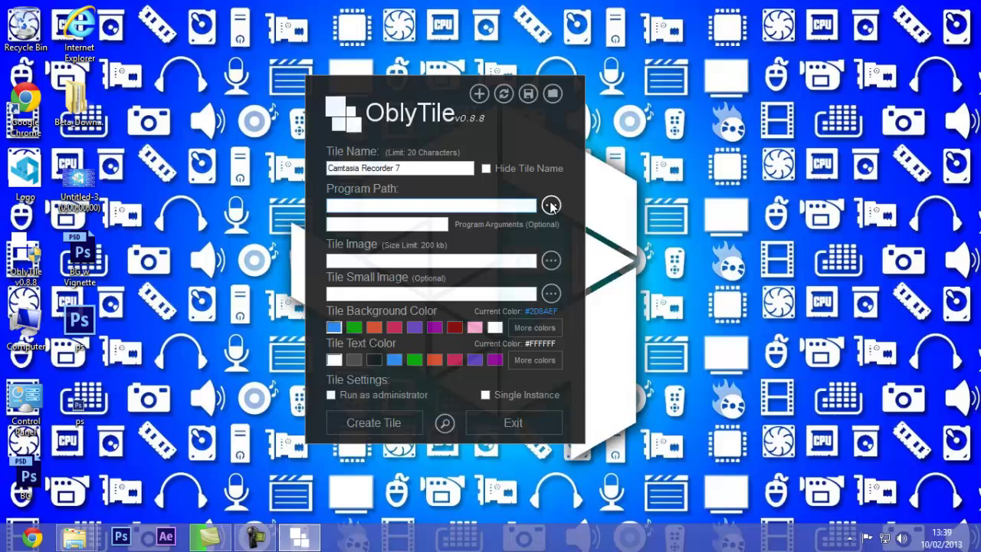
left_click(550, 206)
left_click(552, 206)
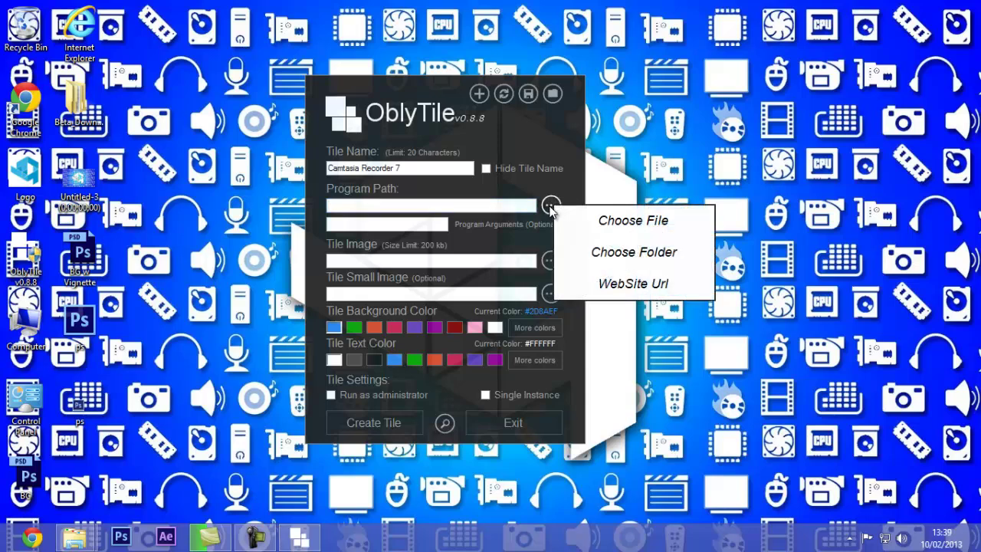
left_click(598, 220)
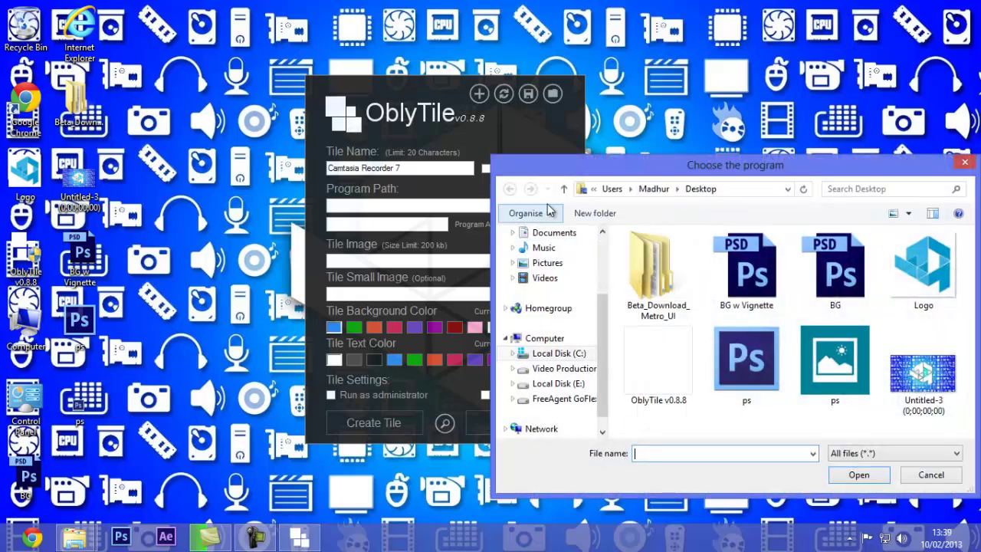
scroll(602, 306, "down", 1)
scroll(605, 313, "down", 1)
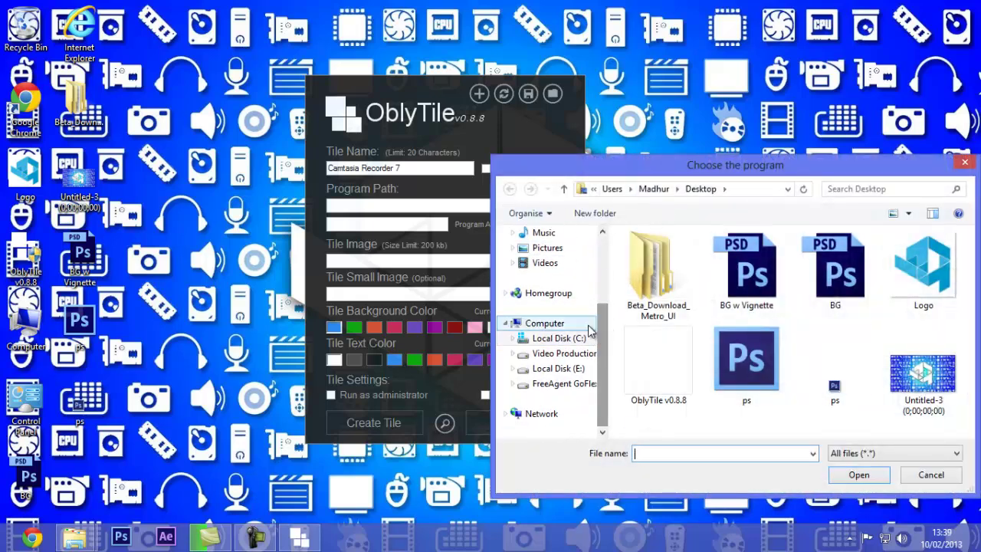
left_click(558, 338)
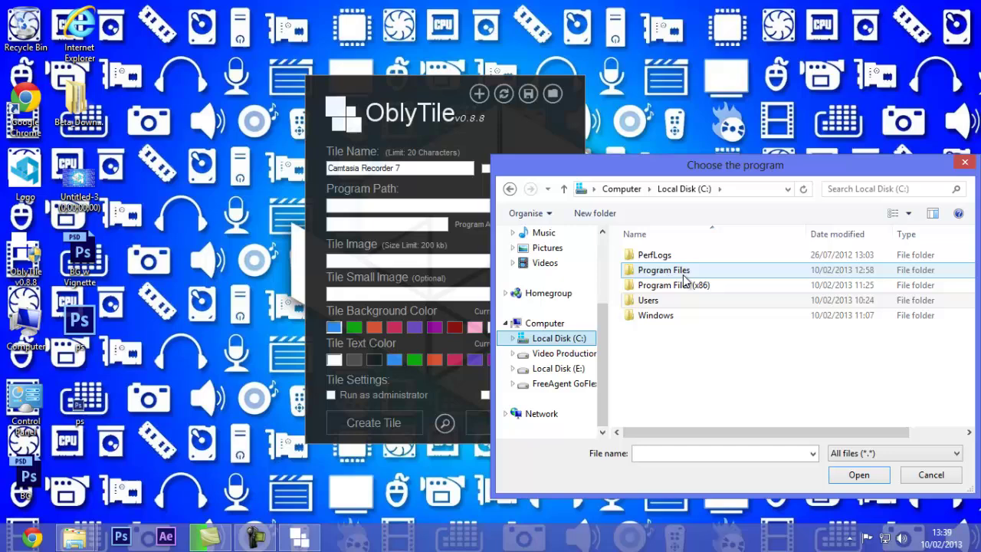
double_click(664, 269)
Select CamRecorder from Program Files (x86)\TechSmith\Camtasia Studio 7 as the program path
scroll(973, 307, "down", 1)
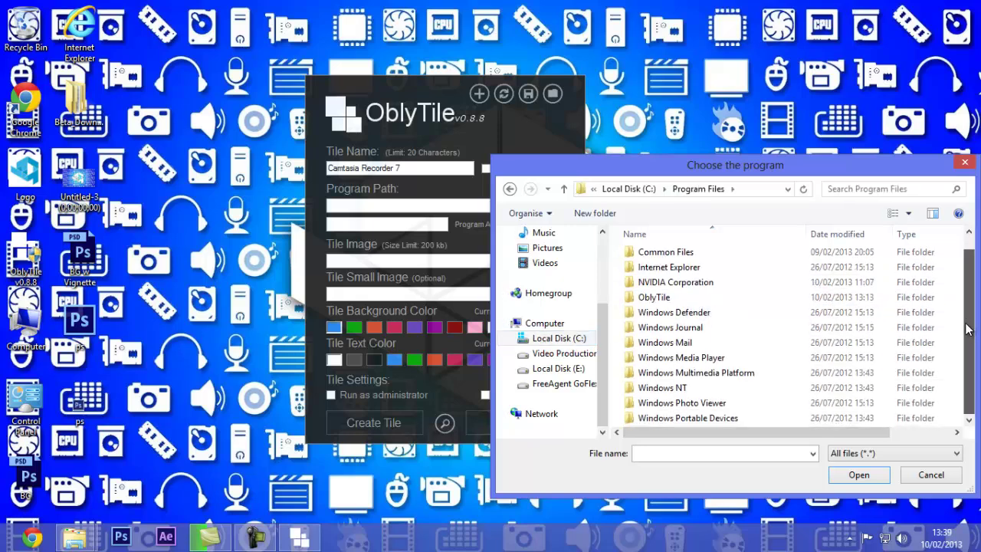
left_click(509, 188)
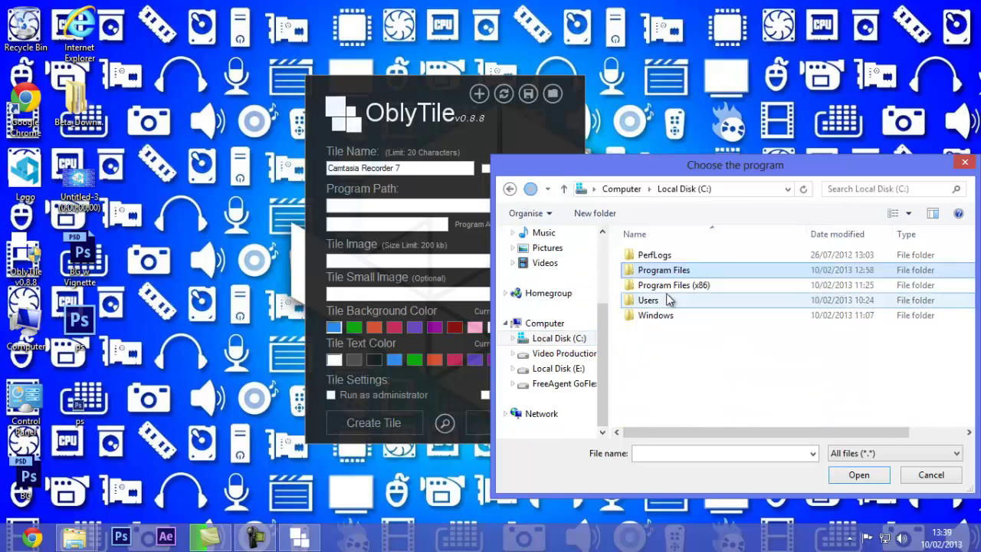
double_click(667, 285)
scroll(701, 307, "down", 2)
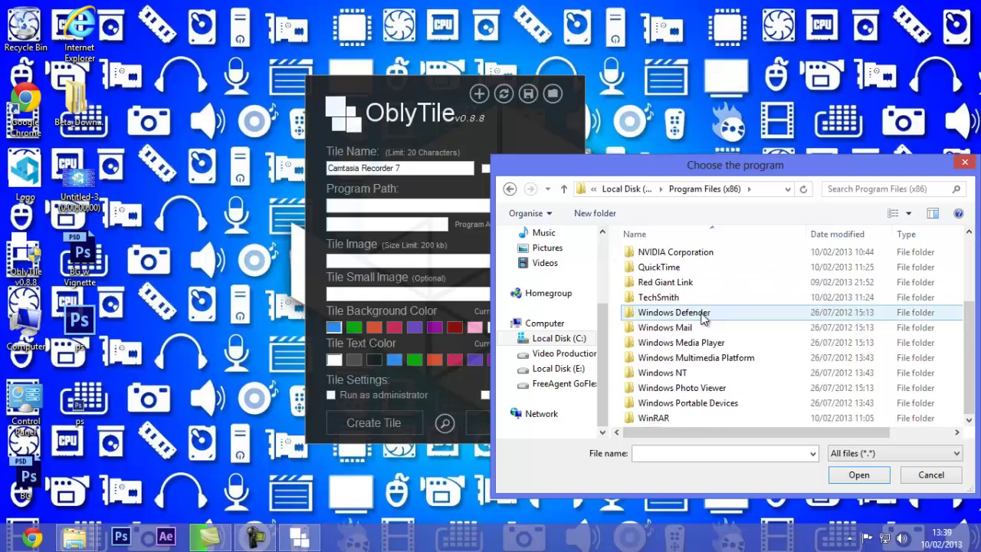
scroll(689, 321, "up", 2)
scroll(690, 337, "down", 2)
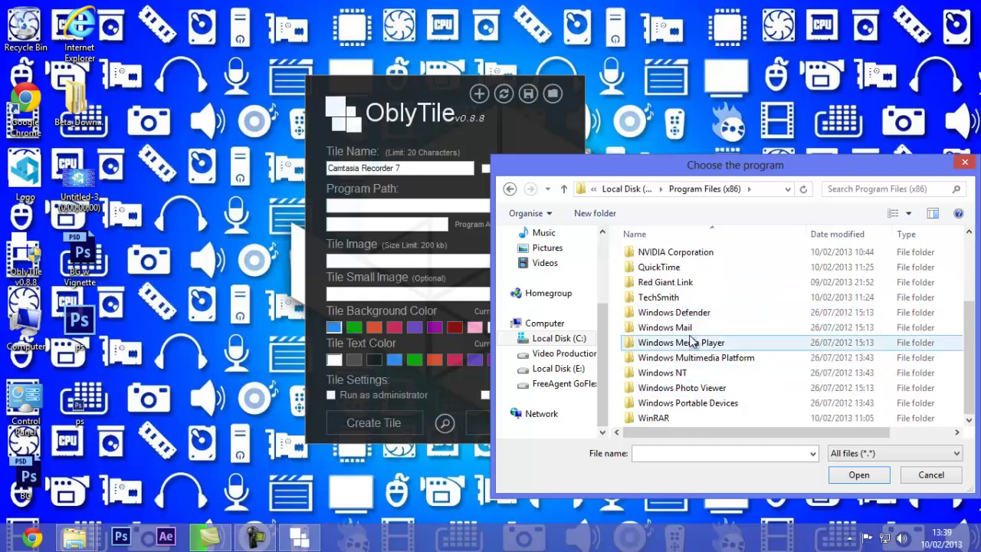
double_click(668, 298)
double_click(673, 258)
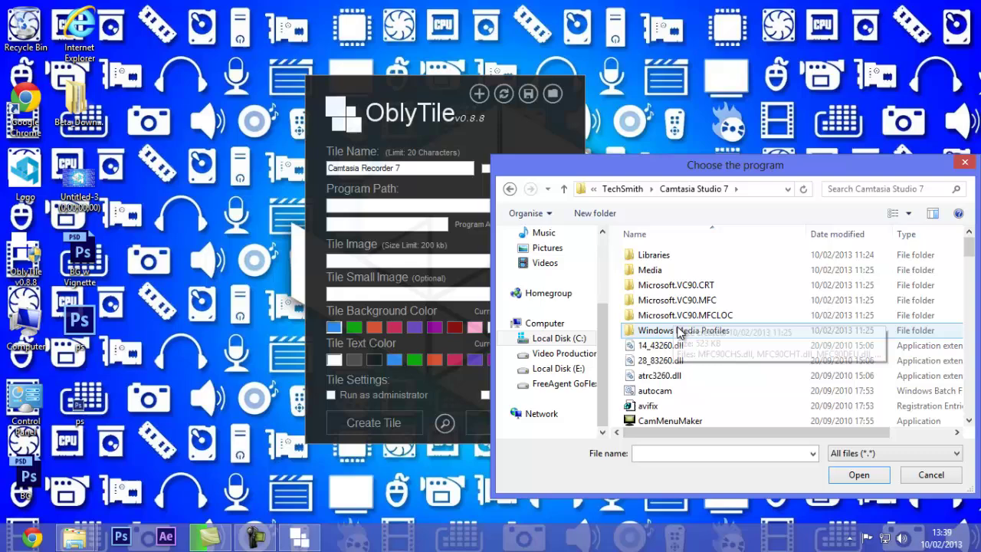
scroll(675, 307, "down", 3)
scroll(678, 292, "down", 2)
left_click(682, 252)
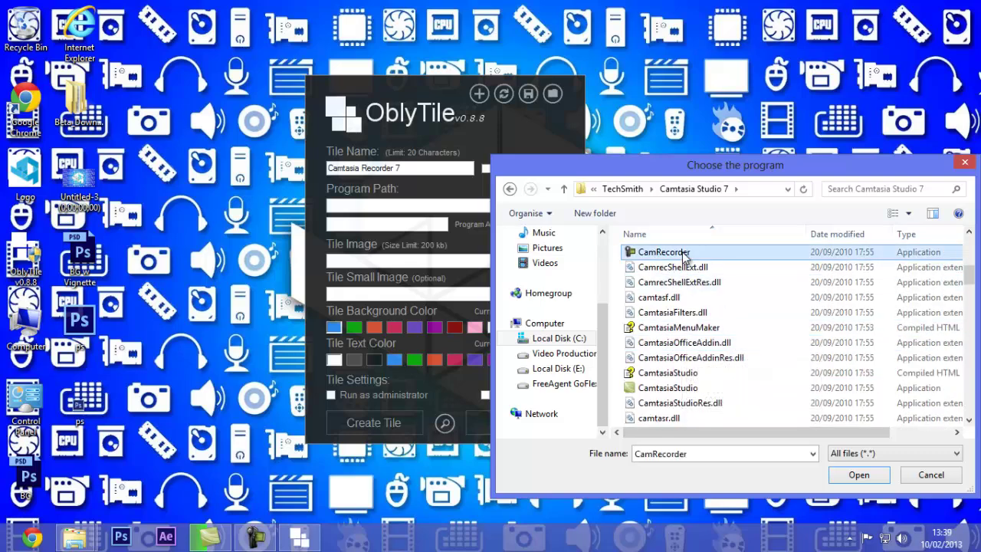
left_click(859, 474)
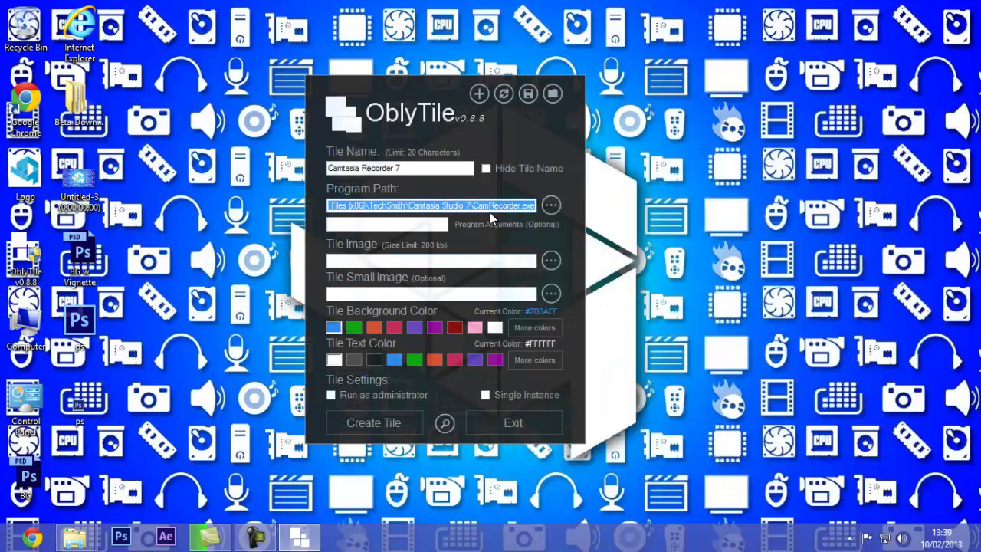
Set Camtasia Studio.png from Beta_Download_Metro_UI\Temporarily Misplaced as the tile image, then select its path for reuse
left_click(415, 263)
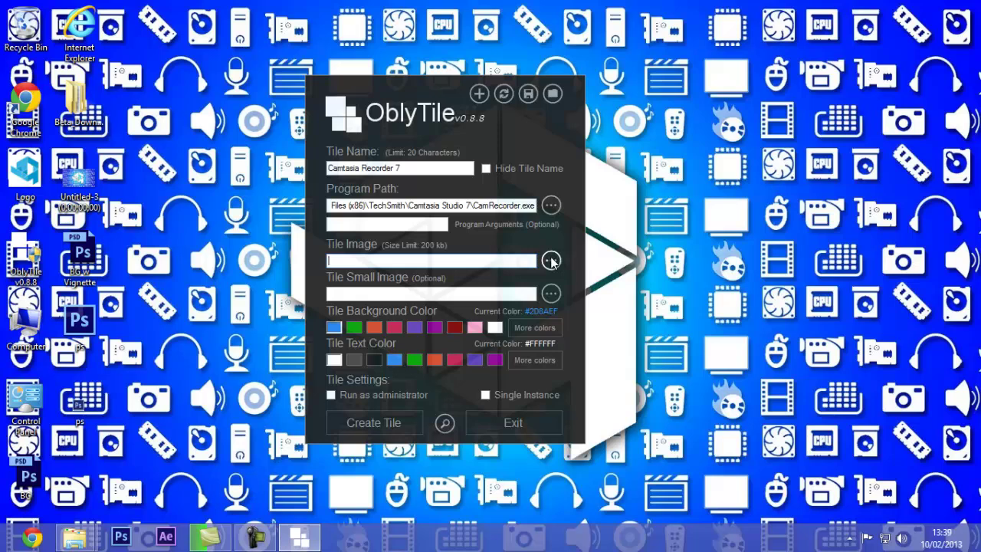
left_click(551, 260)
left_click_drag(492, 86, 677, 80)
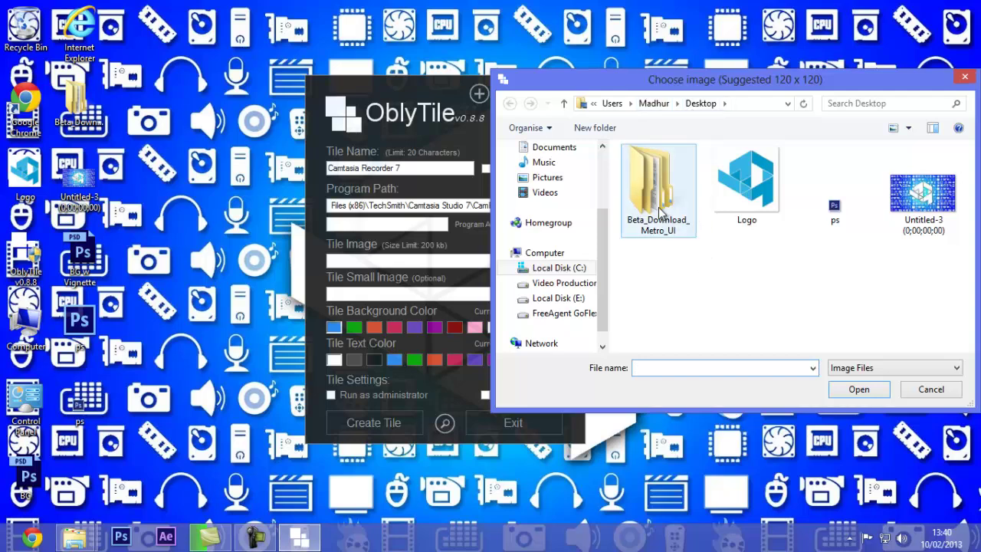
double_click(674, 188)
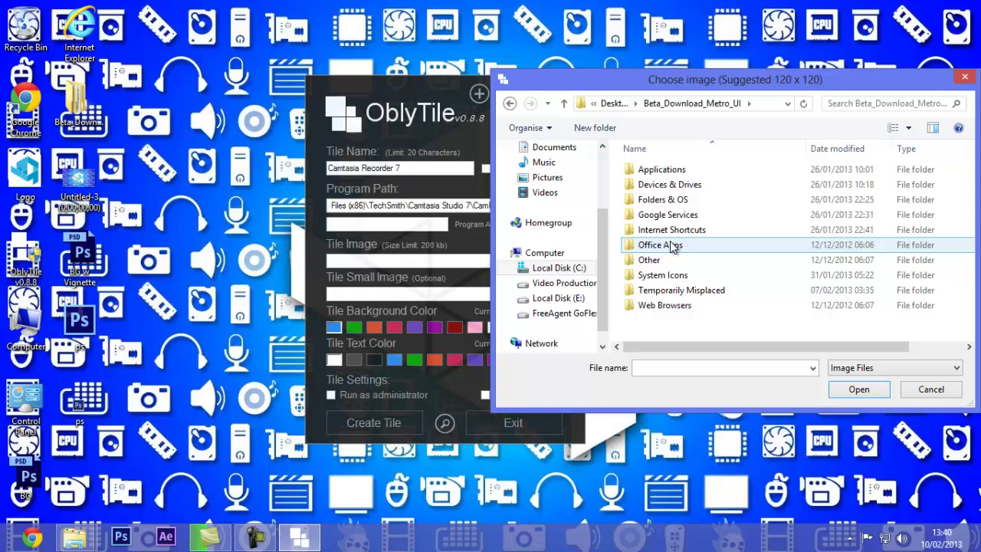
double_click(681, 291)
scroll(970, 176, "down", 1)
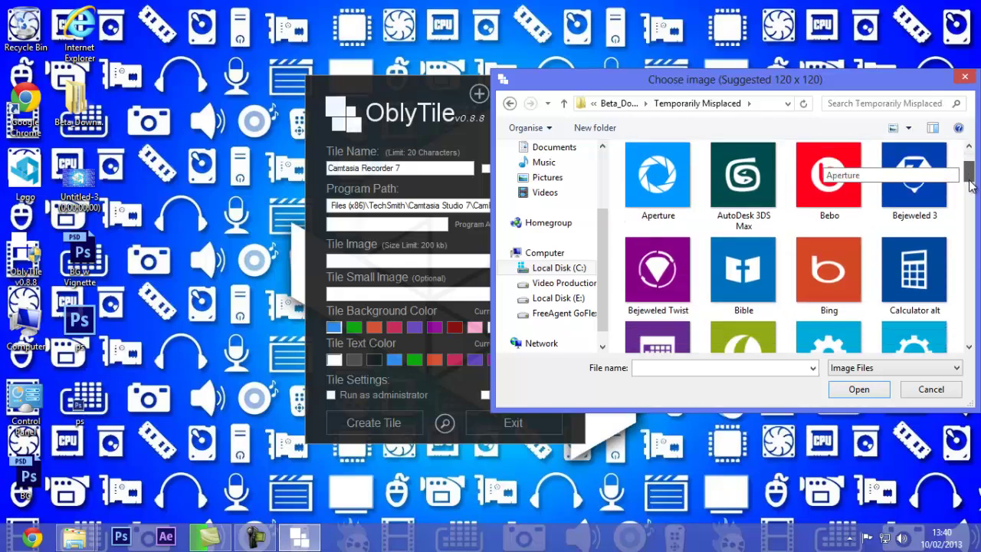
scroll(970, 175, "down", 1)
left_click(743, 264)
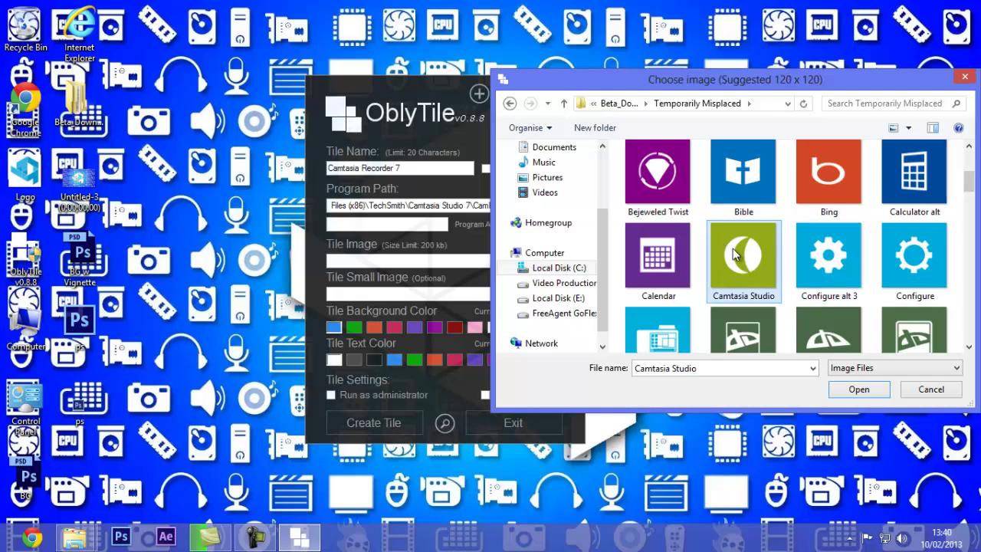
left_click(857, 390)
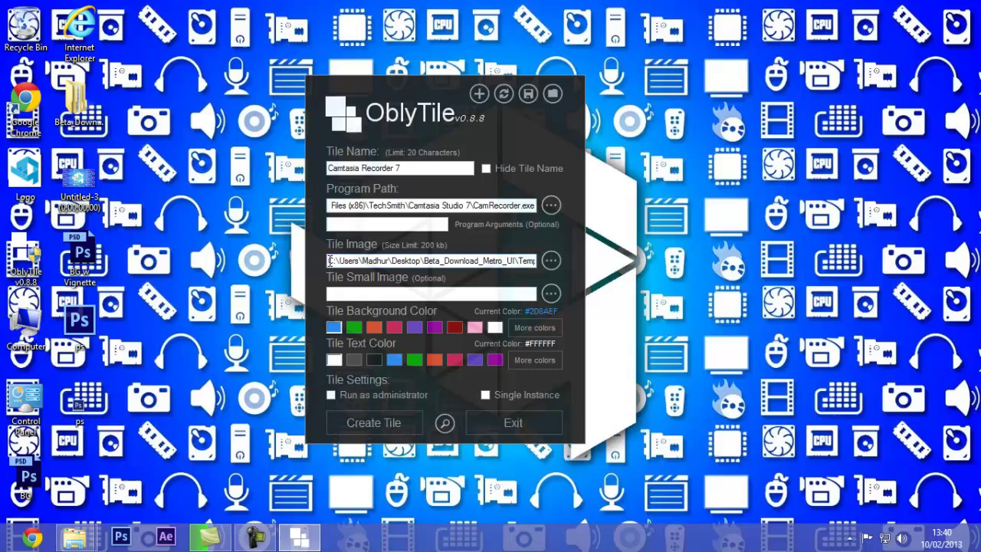
left_click_drag(327, 261, 536, 262)
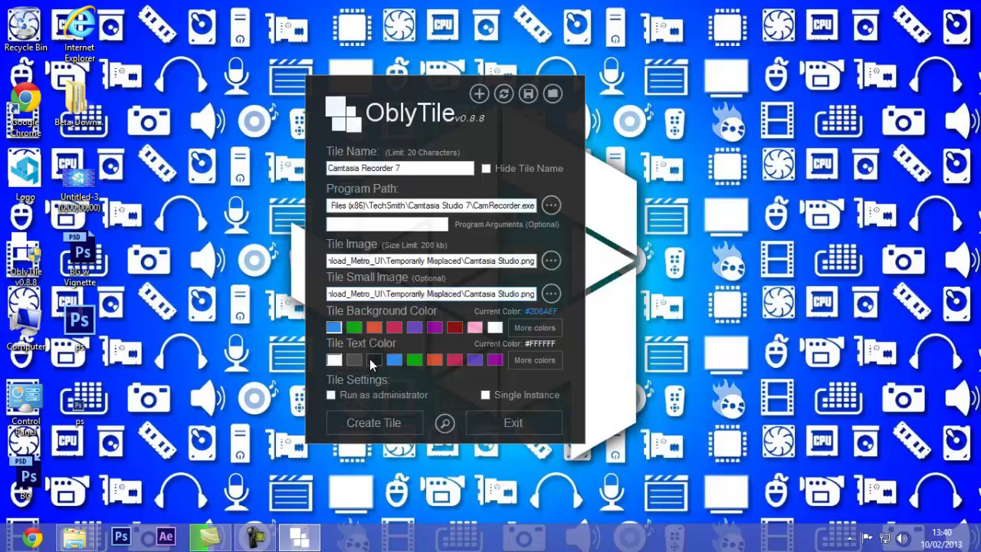
Make the tile text black, preview and create the Camtasia Recorder 7 tile, then acknowledge the confirmation
left_click(371, 361)
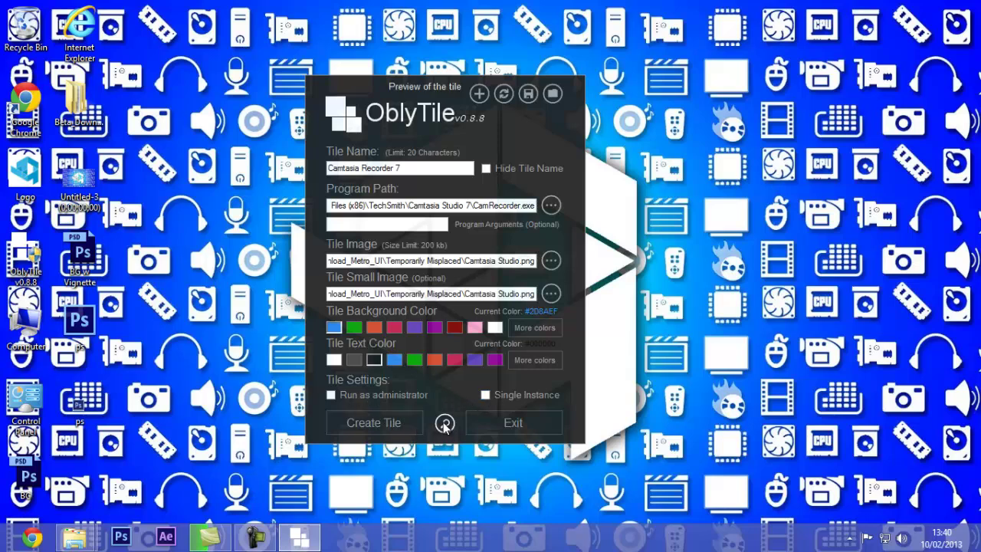
left_click(444, 425)
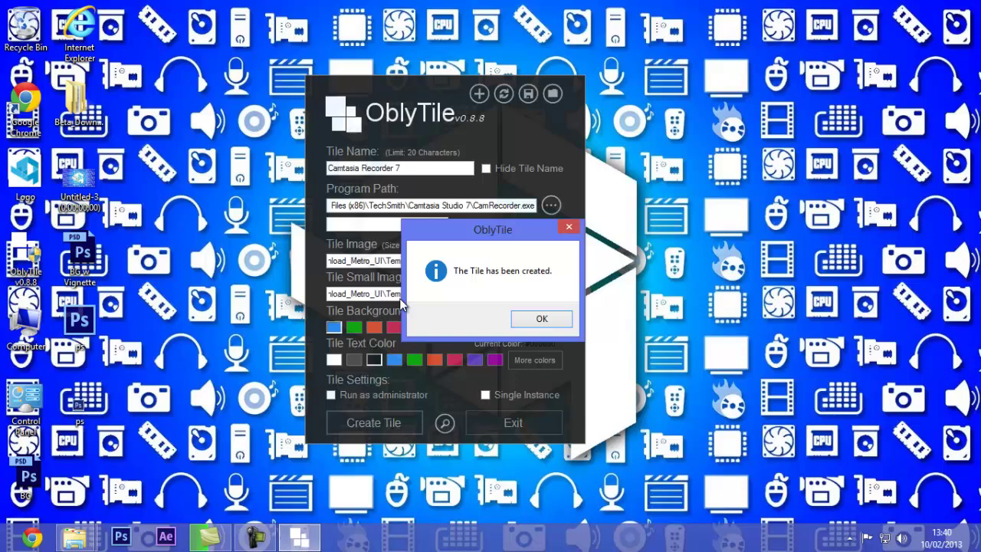
left_click(546, 320)
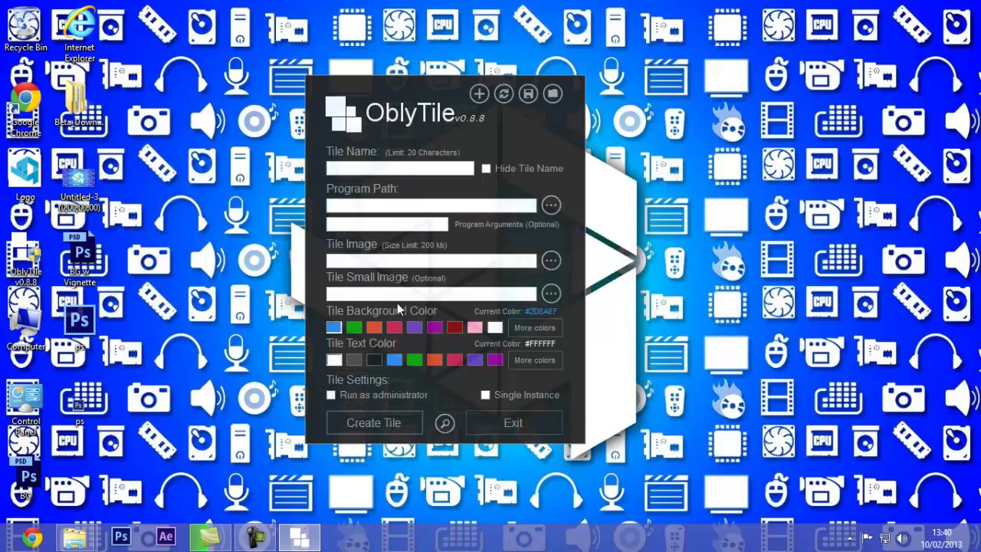
On Start, drag the Camtasia Recorder 7 tile beside Camtasia Recorder, then unpin it
left_click(2, 515)
scroll(637, 548, "down", 5)
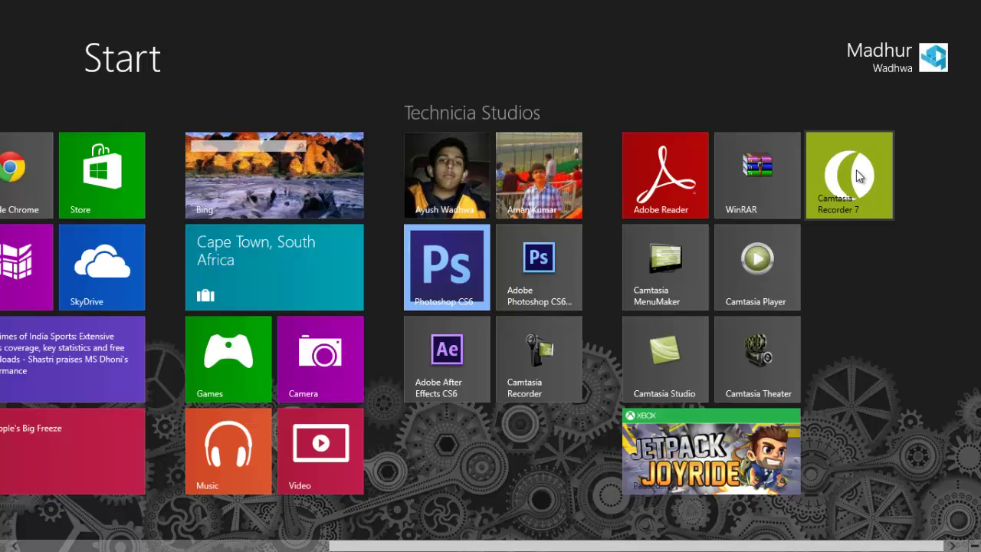
mouse_move(849, 176)
left_mouse_down()
mouse_move(513, 423)
mouse_move(554, 383)
mouse_move(610, 419)
mouse_move(612, 392)
left_mouse_up()
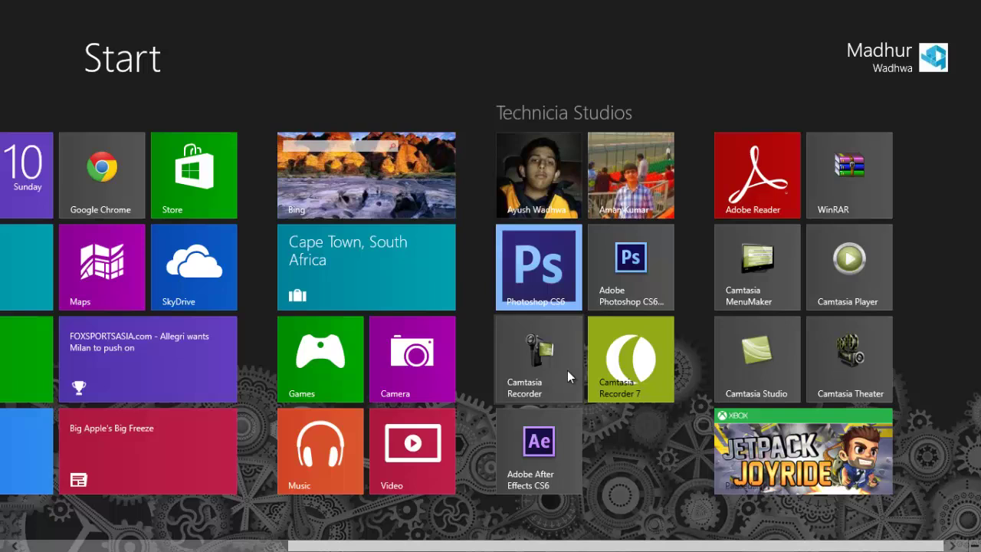
right_click(640, 368)
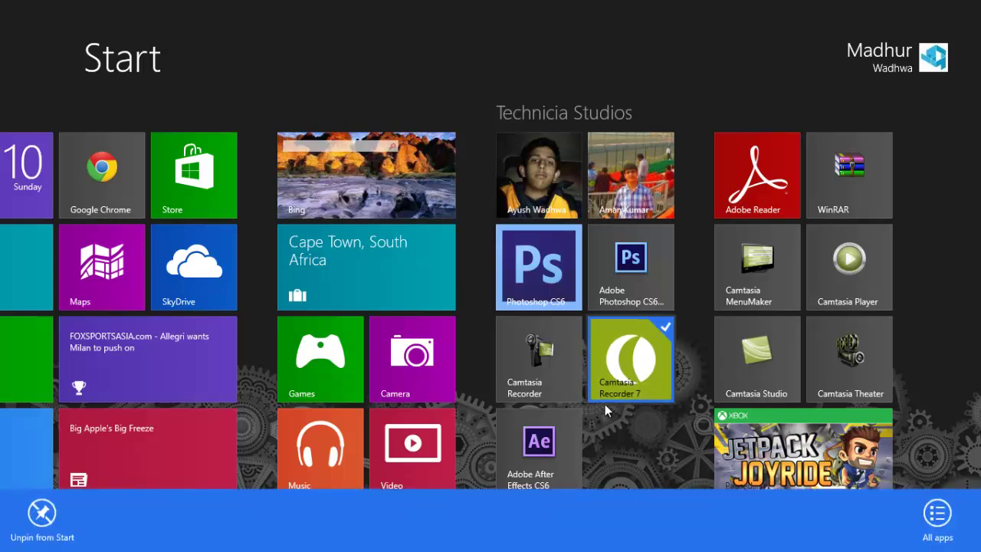
left_click(44, 517)
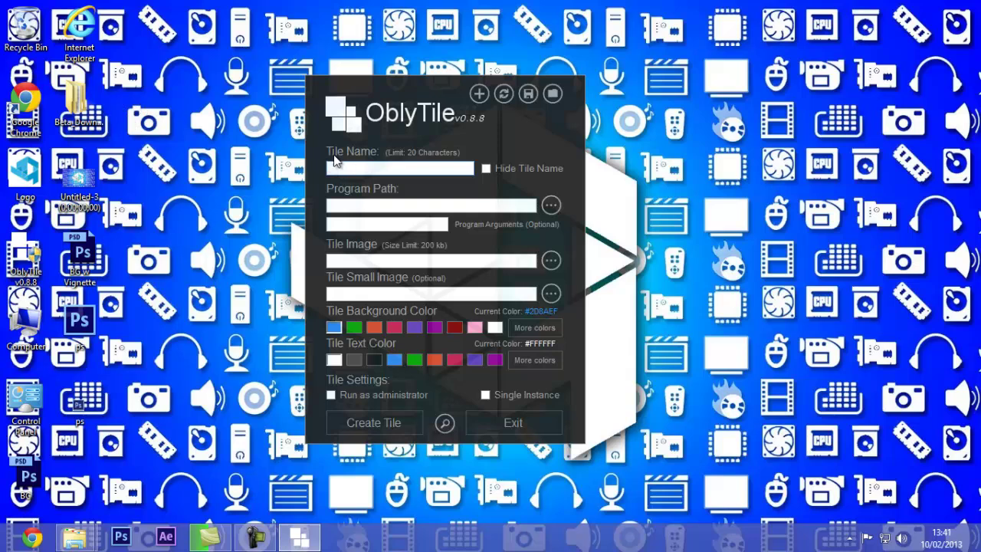
left_click(77, 98)
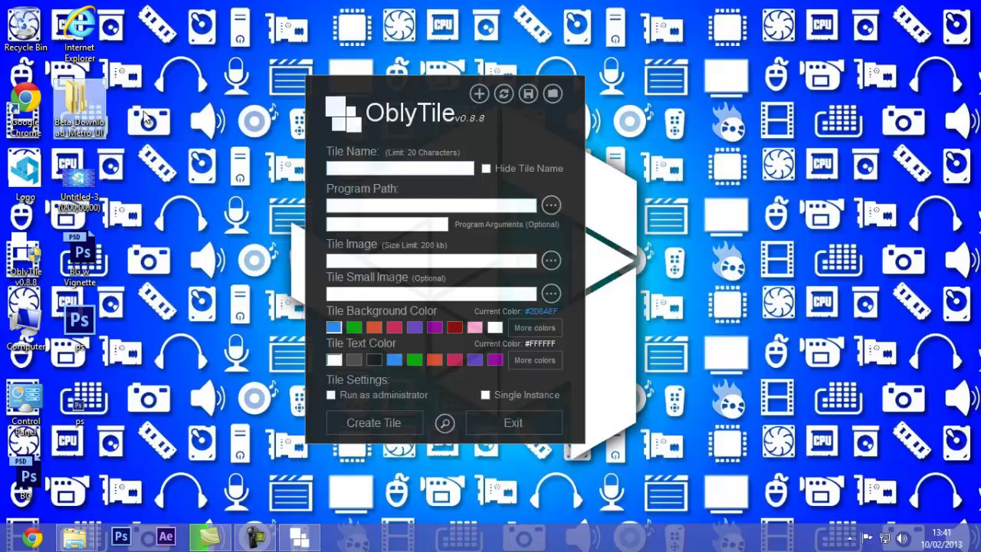